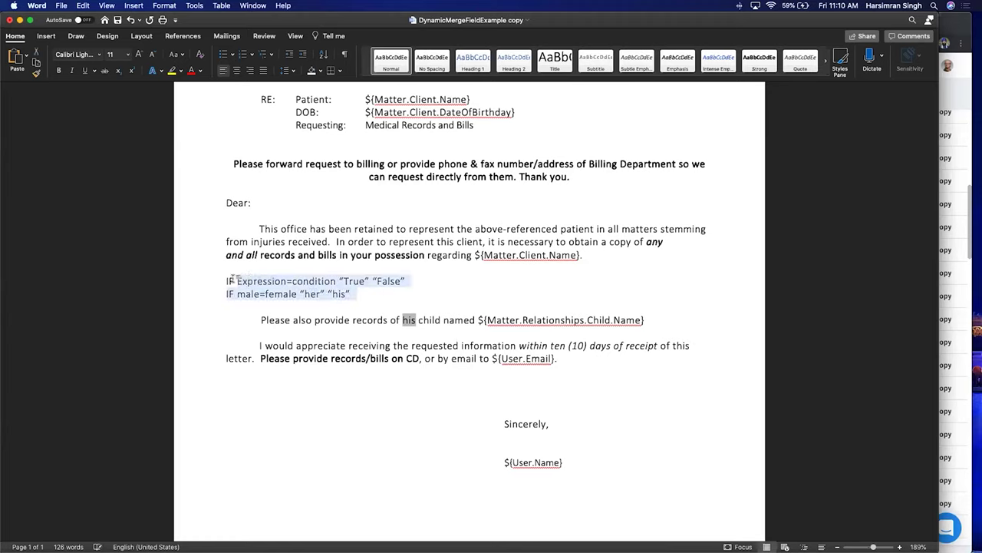
# - Delete the 'IF Expression…' and 'IF male=female…' example lines from the letter template
pyautogui.press('BackSpace')
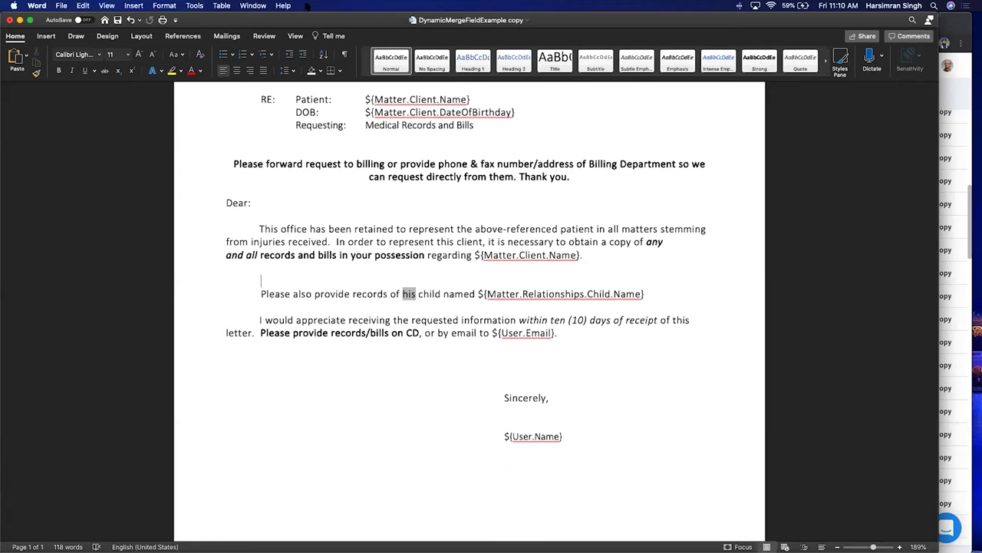
# - Open Word's Field dialog from the Insert ribbon, browse its categories, then close it
pyautogui.click(44, 39)
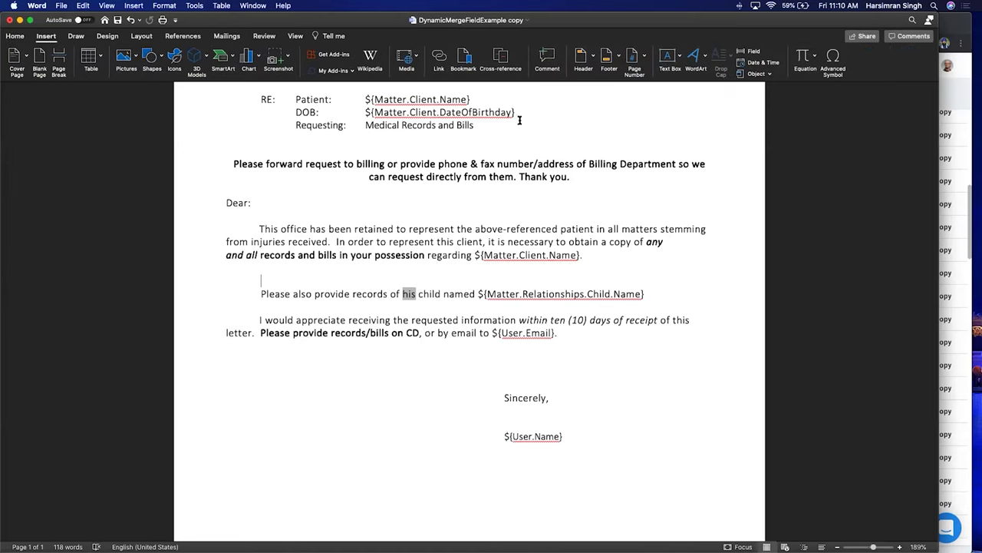
pyautogui.click(754, 51)
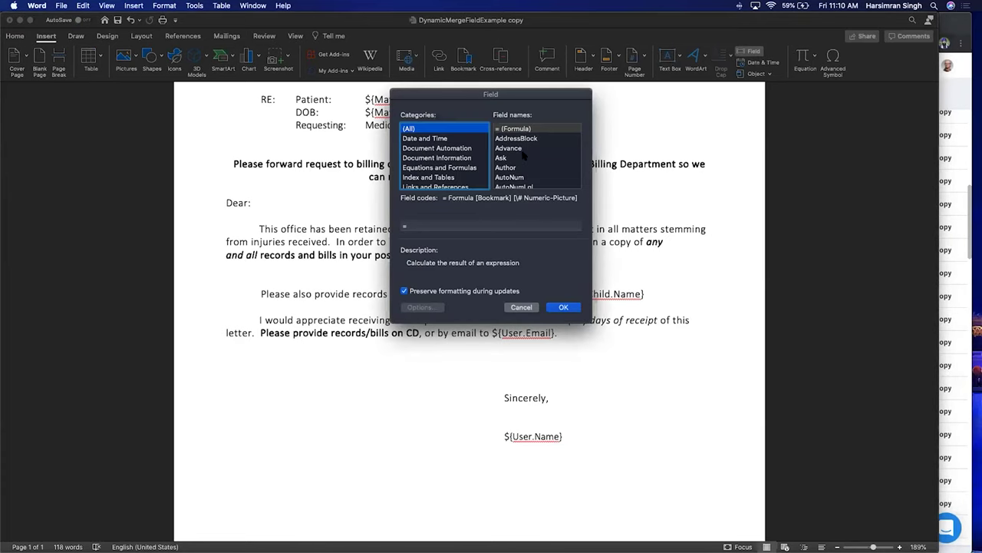
pyautogui.press('i')
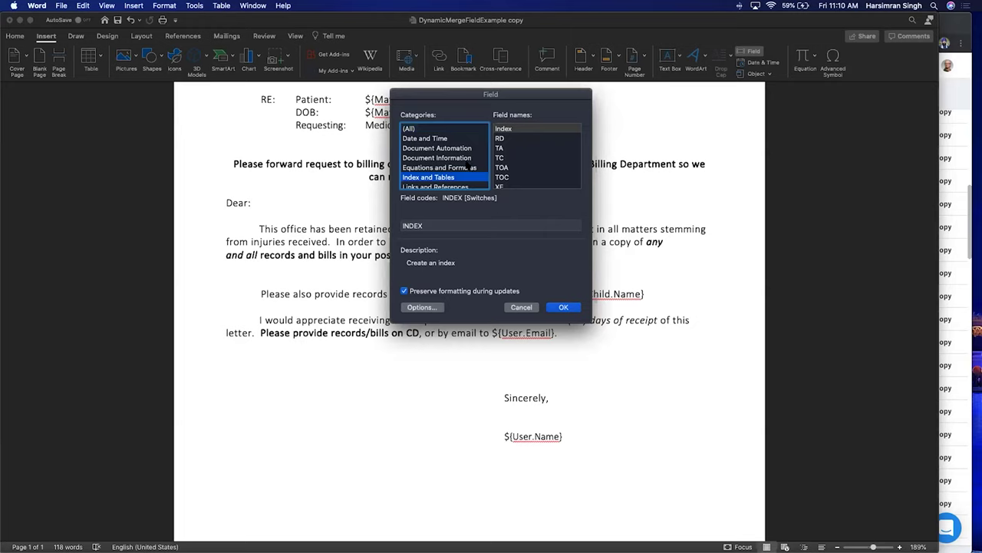
pyautogui.click(522, 307)
# - Reopen the Field dialog, show (All) categories, pick the IF field and start editing its code
pyautogui.click(749, 52)
pyautogui.click(409, 128)
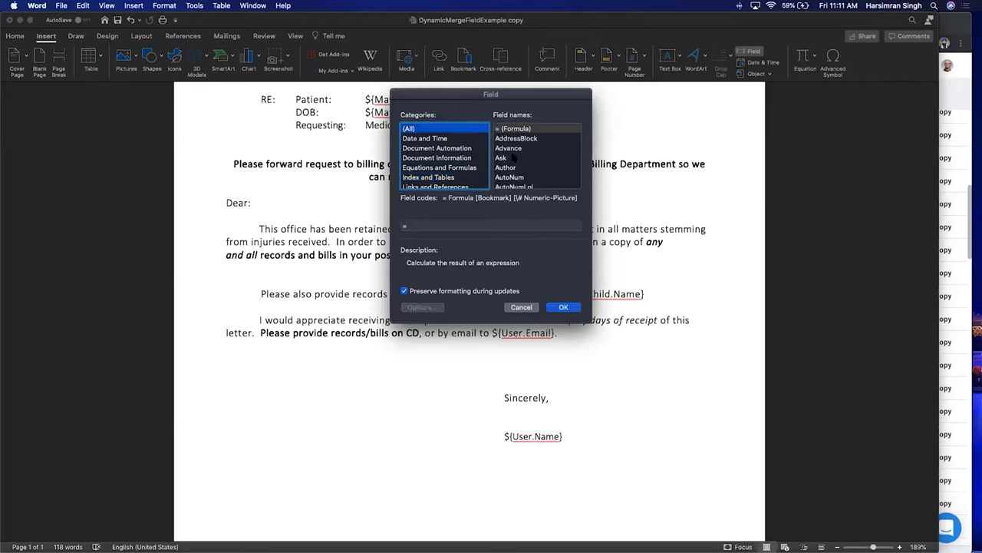
pyautogui.click(512, 157)
pyautogui.press('i')
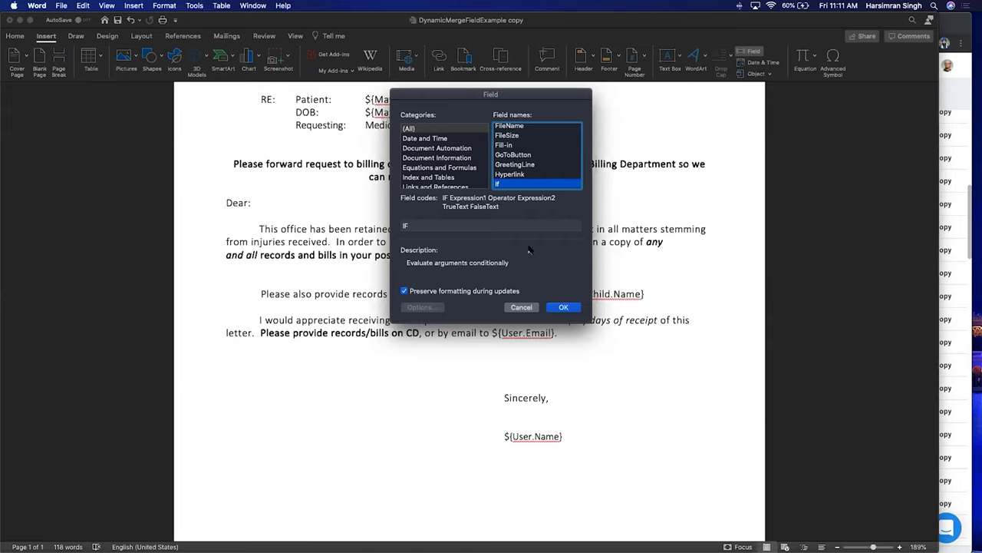
pyautogui.click(430, 226)
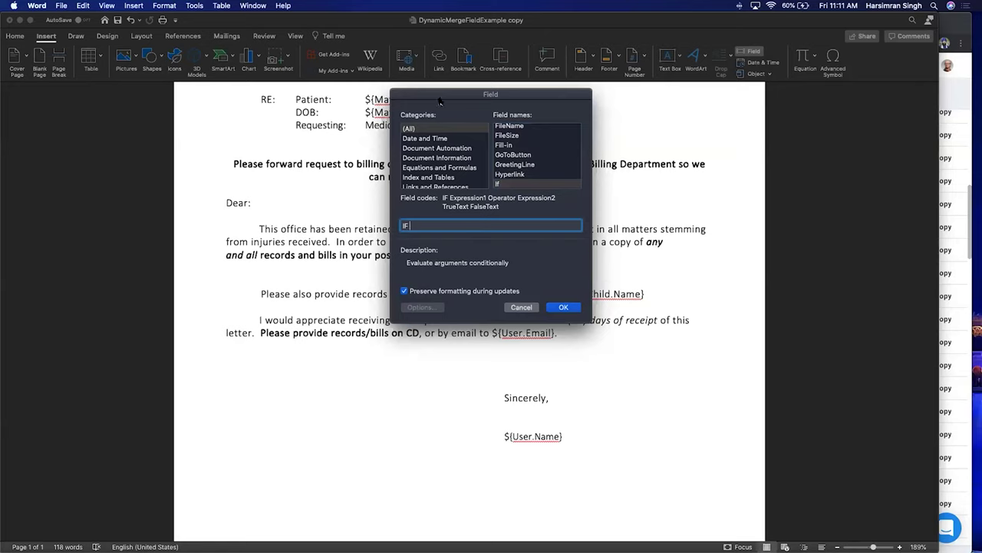
pyautogui.click(955, 22)
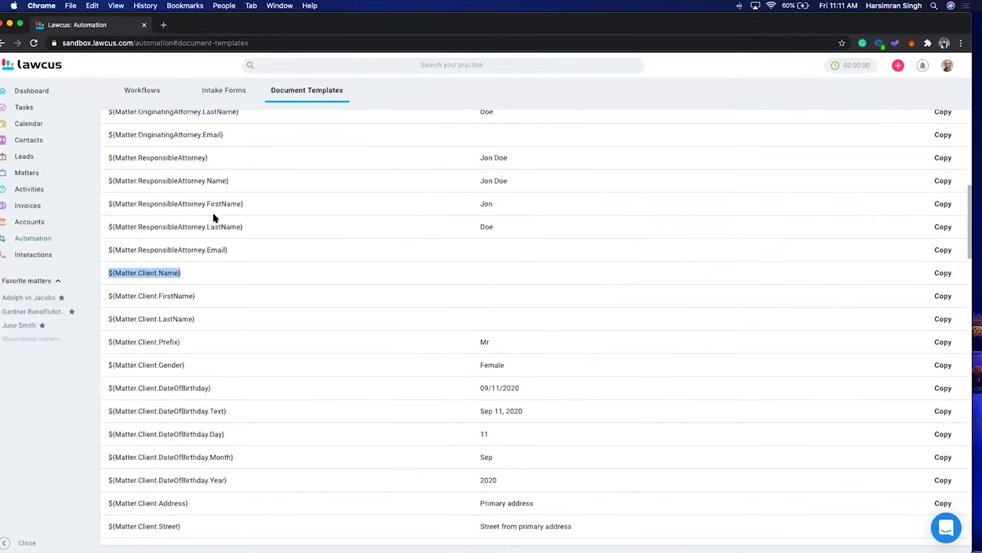
# - Copy the ${Matter.Client.Gender} merge field from Lawcus Document Templates and return to Word
pyautogui.scroll(5, 215, 216)
pyautogui.scroll(-6, 215, 217)
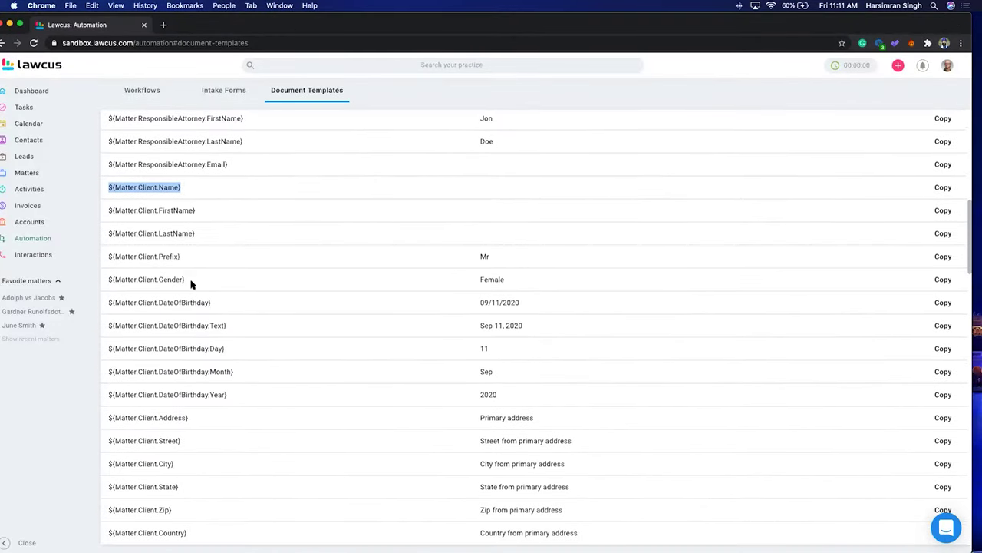
pyautogui.click(943, 280)
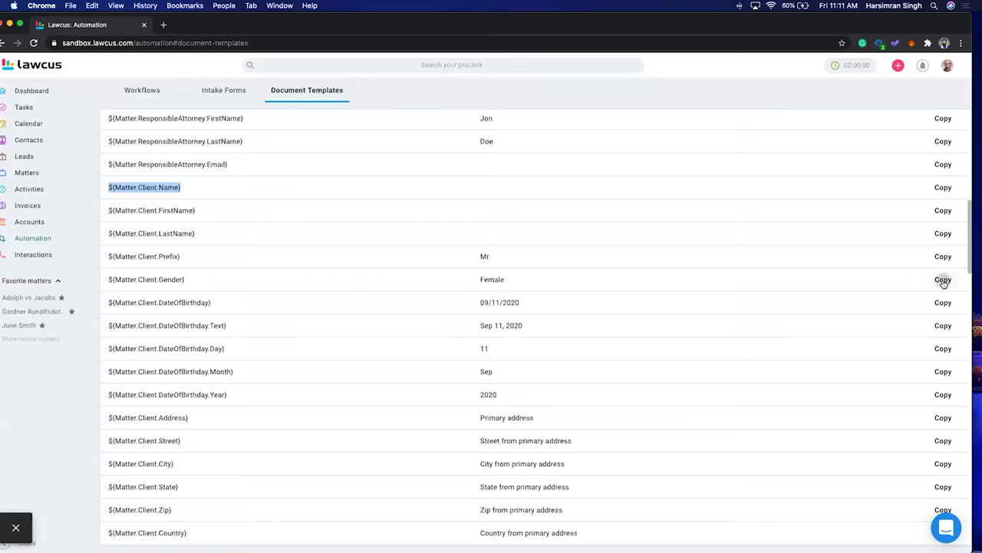
pyautogui.moveTo(967, 315)
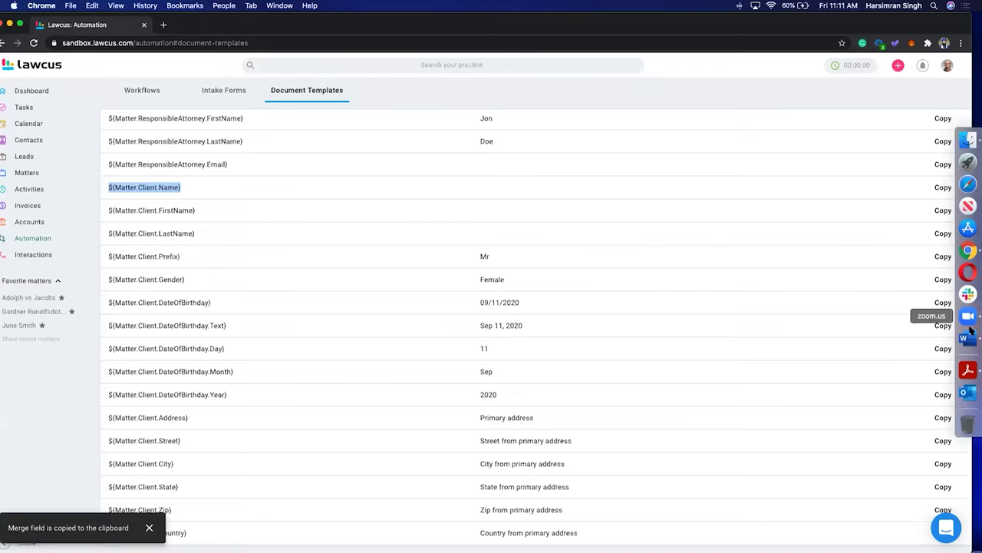
pyautogui.click(968, 338)
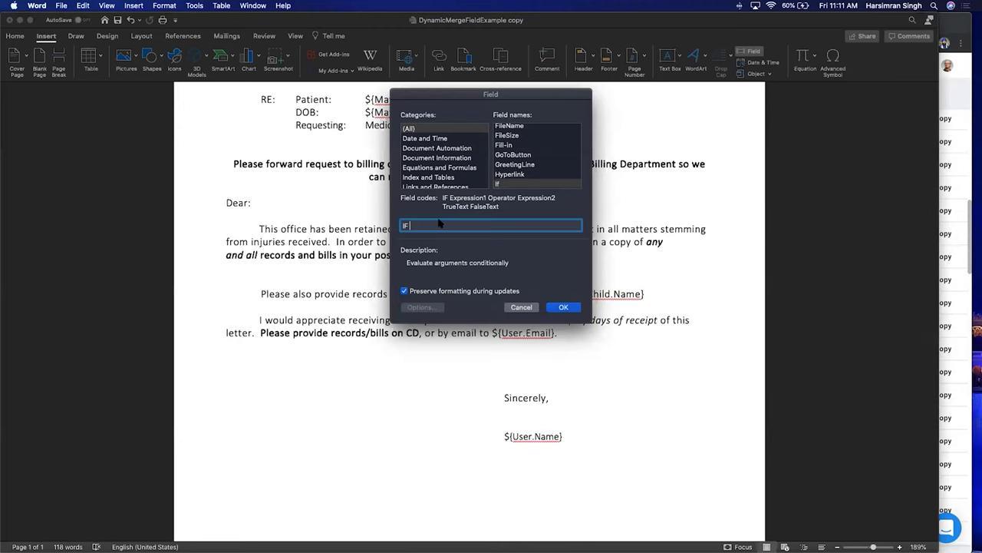
# - Complete the field code as IF ${Matter.Client.Gender} ="Female" "her" "his" and insert it
pyautogui.press('super+v')
pyautogui.write('="')
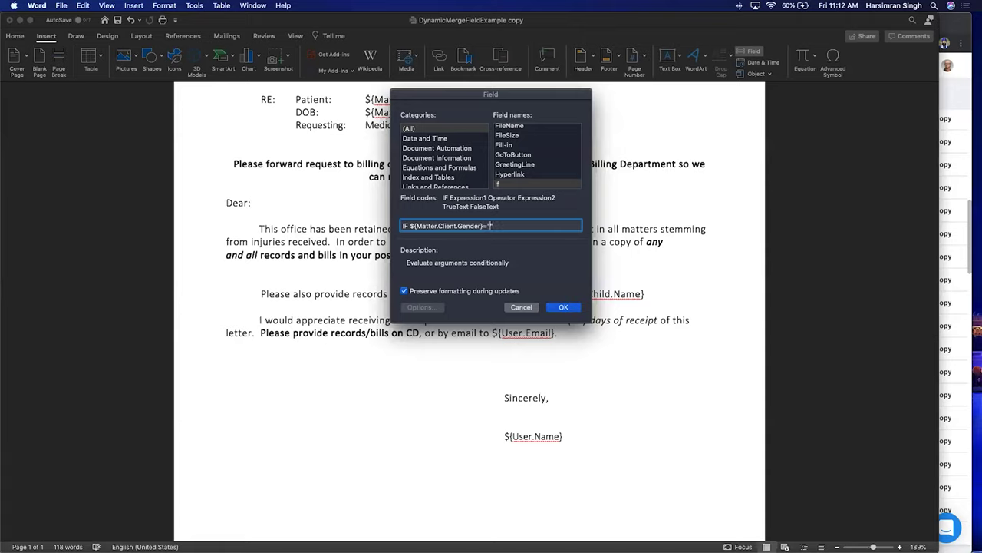
pyautogui.write('Female" "')
pyautogui.press('Left')
pyautogui.write('her')
pyautogui.press('Right')
pyautogui.write('"her" "his')
pyautogui.click(563, 307)
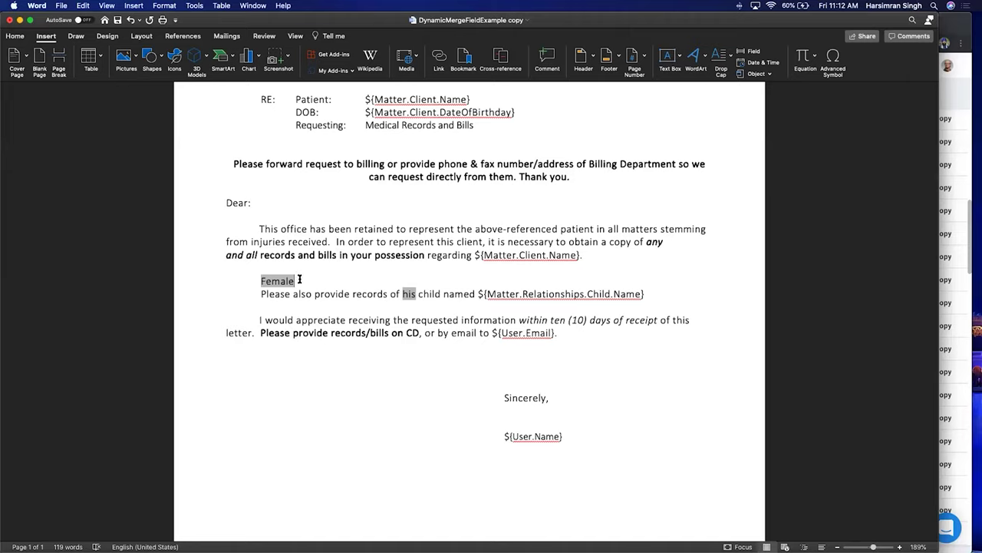
# - Delete the 'Female' IF field result line and select the child-records paragraph
pyautogui.click(246, 281)
pyautogui.press('BackSpace')
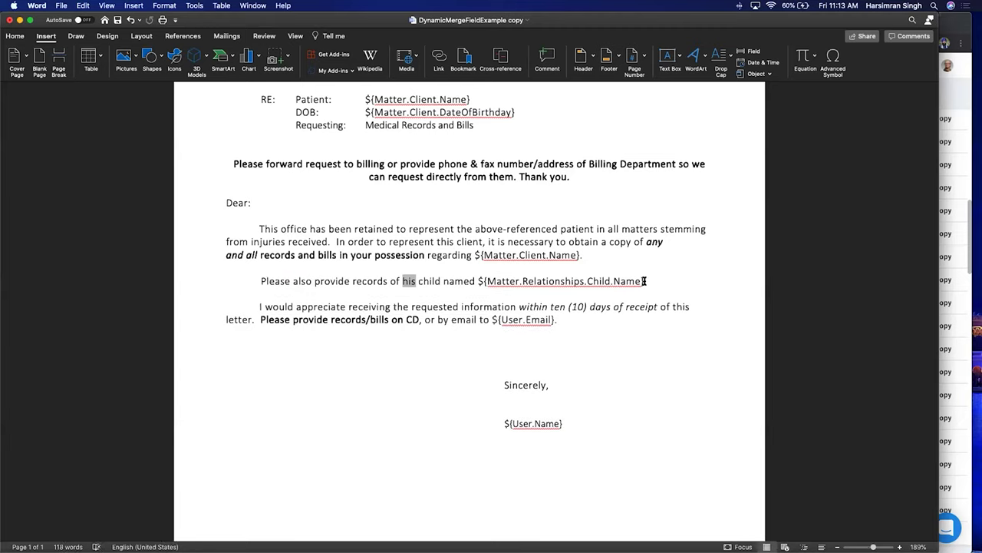
pyautogui.moveTo(585, 281); pyautogui.dragTo(523, 281)
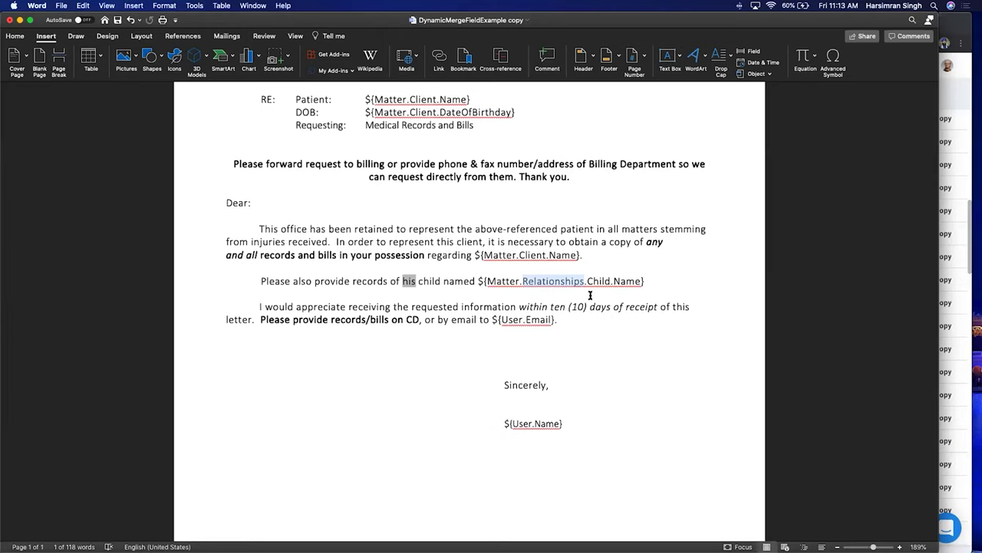
pyautogui.click(608, 290)
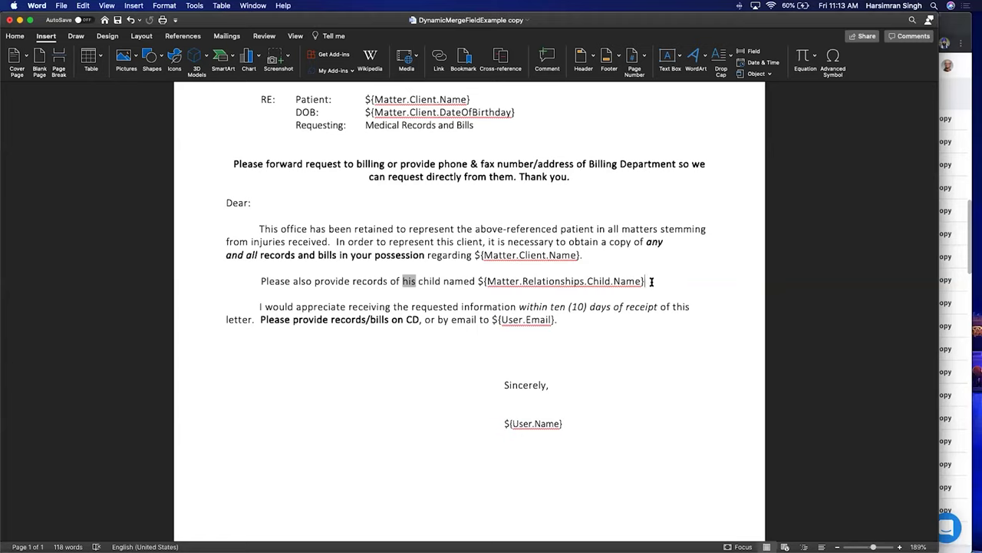
pyautogui.moveTo(645, 281); pyautogui.dragTo(475, 281)
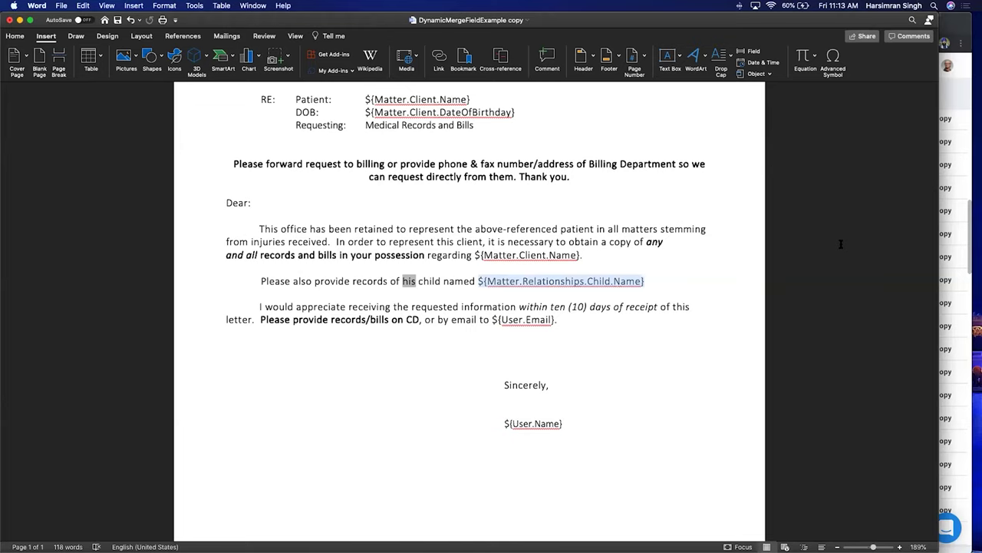
pyautogui.click(969, 250)
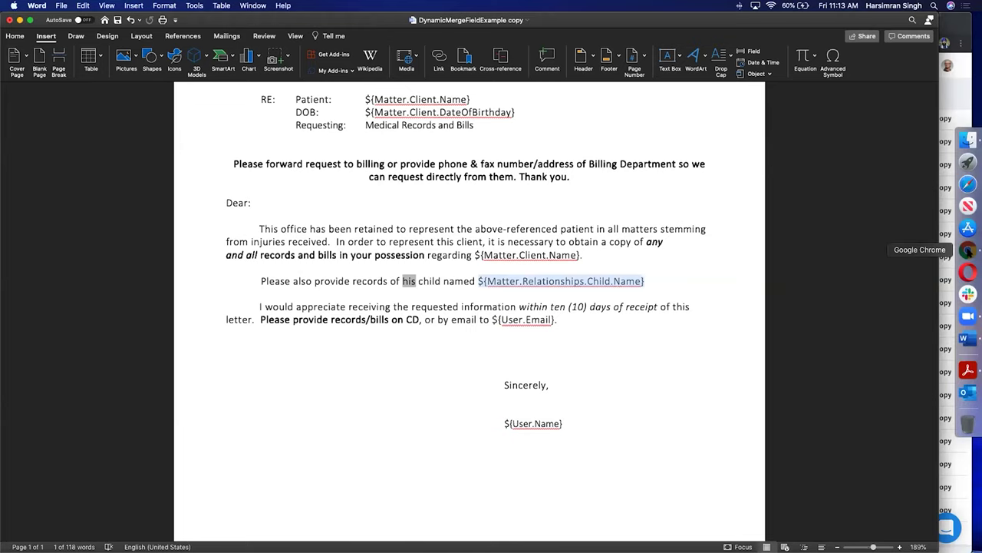
# - Review the favourite Lawcus matter's documents and its two Child contacts, then return to Word
pyautogui.click(31, 298)
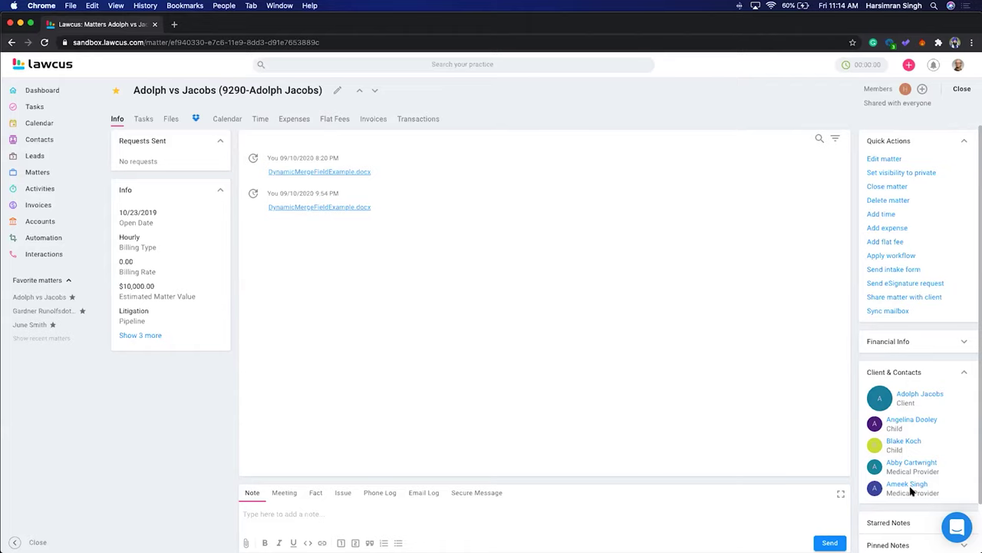
pyautogui.moveTo(976, 417)
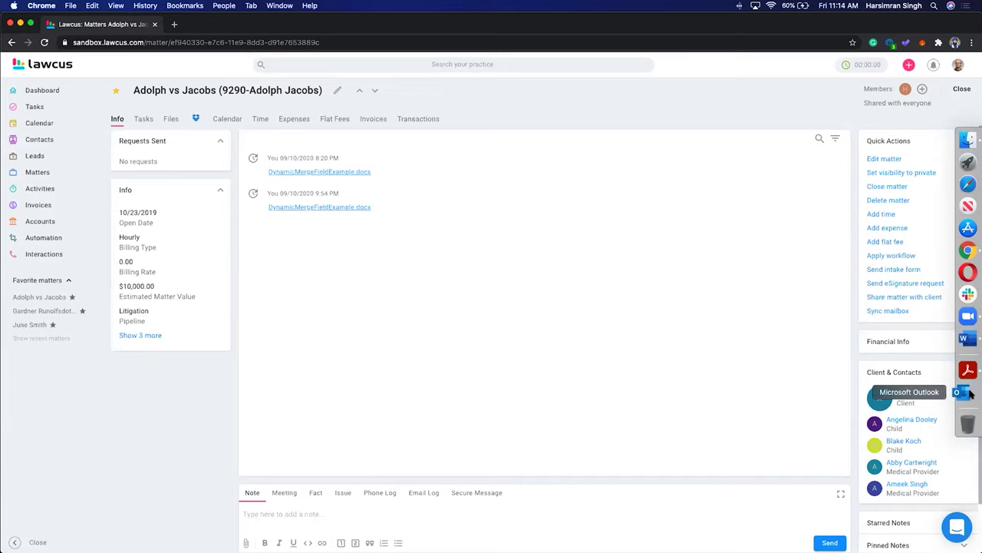
pyautogui.click(968, 339)
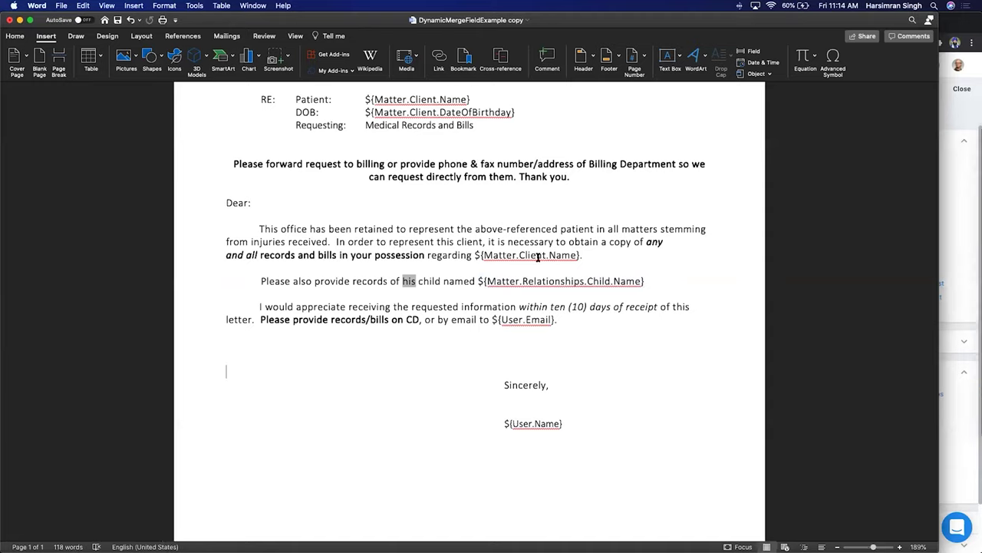
# - Undo three edits to restore the Fax and MedicalProvider address merge fields below the date
pyautogui.scroll(10, 575, 267)
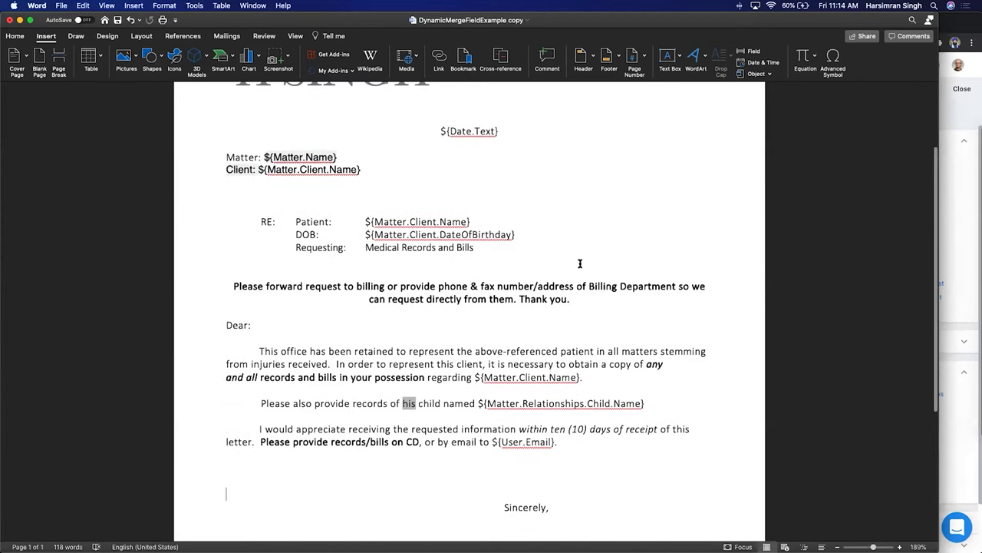
pyautogui.click(372, 286)
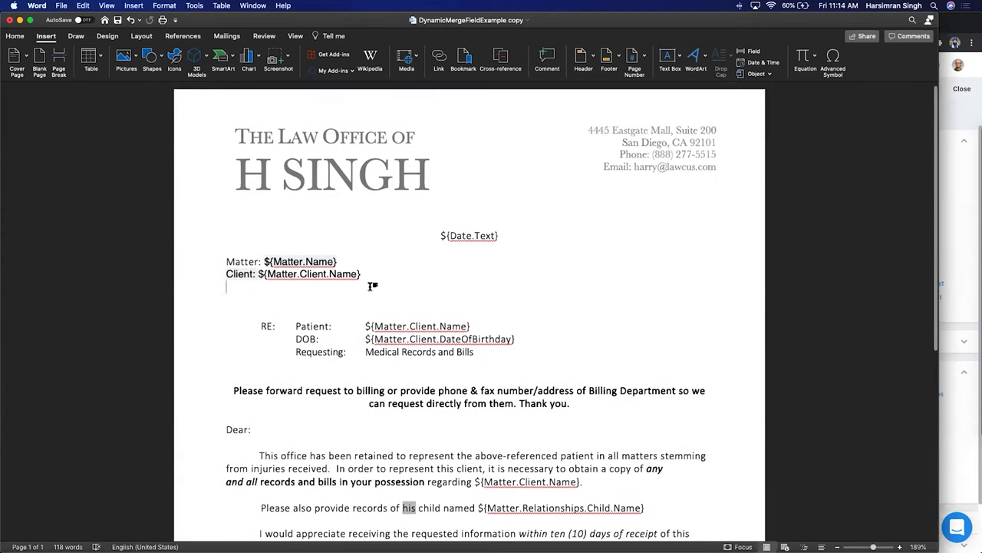
pyautogui.press('super+z')
pyautogui.press('super+z')
pyautogui.press('super+z')
pyautogui.press('super+z')
pyautogui.press('super+z')
pyautogui.press('super+z')
pyautogui.press('super+z')
pyautogui.press('super+z')
pyautogui.press('super+z')
pyautogui.press('super+z')
pyautogui.press('super+z')
pyautogui.press('super+z')
pyautogui.press('super+z')
pyautogui.press('super+z')
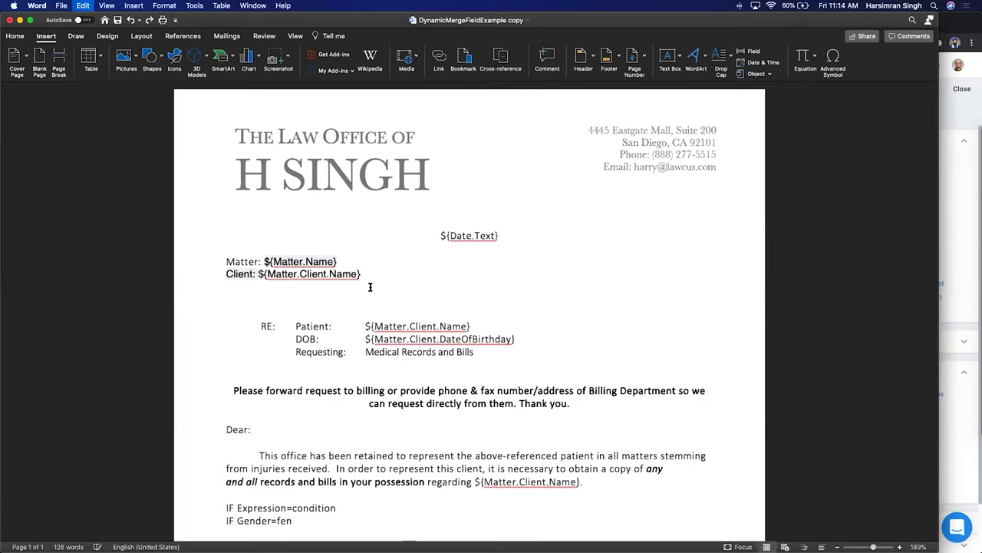
pyautogui.press('super+z')
pyautogui.press('super+z')
pyautogui.press('super+z')
pyautogui.press('super+z')
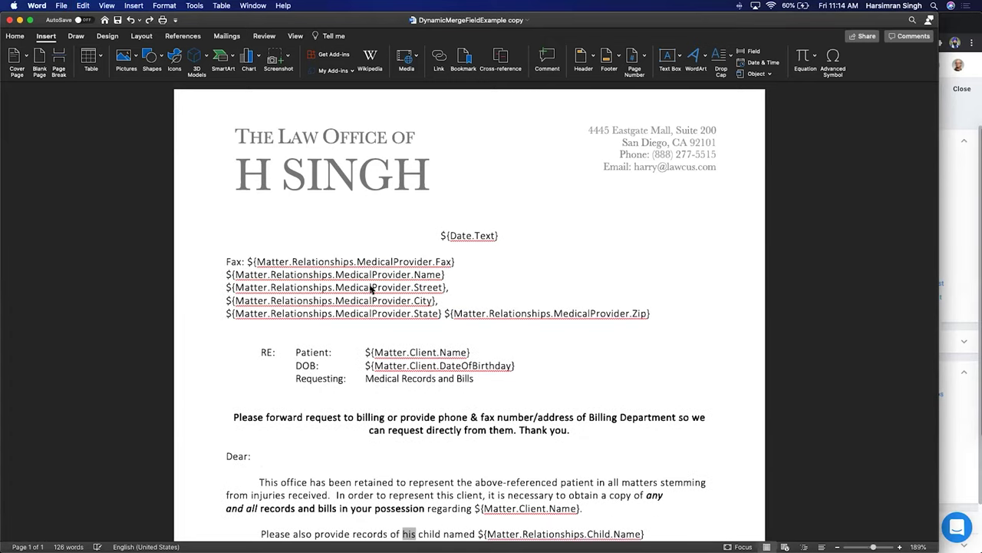
pyautogui.press('super+z')
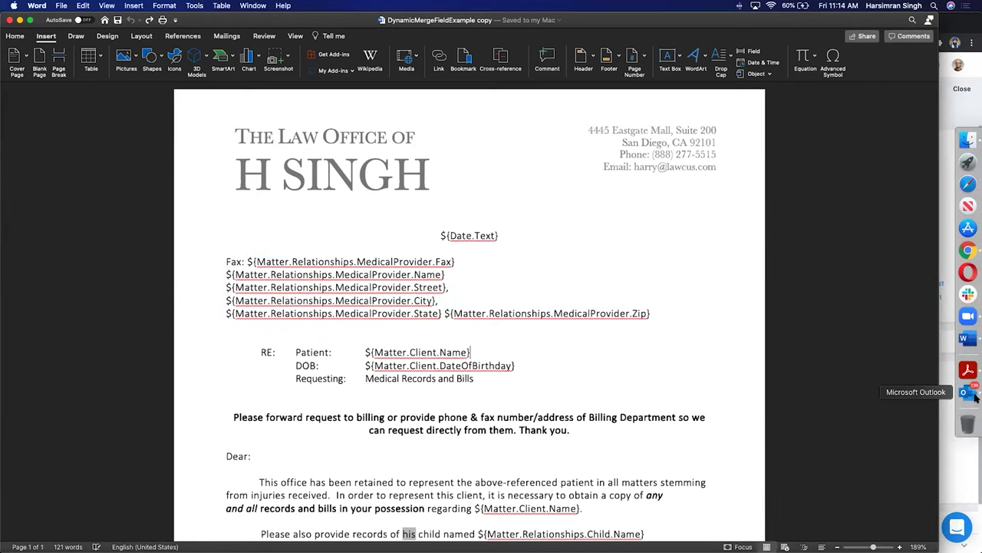
# - Dismiss Outlook's single sign-on prompt, close its inbox window and return to the Word letter
pyautogui.click(970, 395)
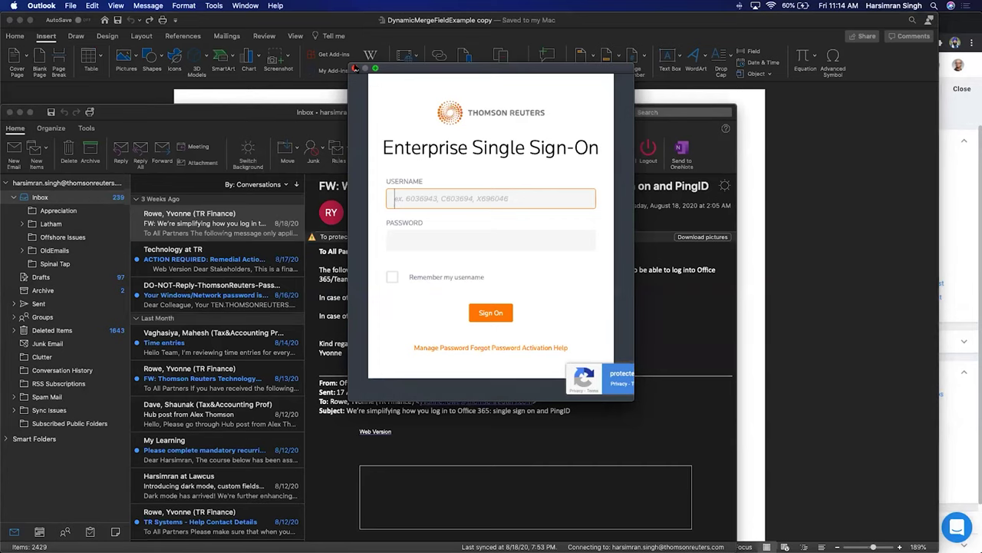
pyautogui.click(355, 69)
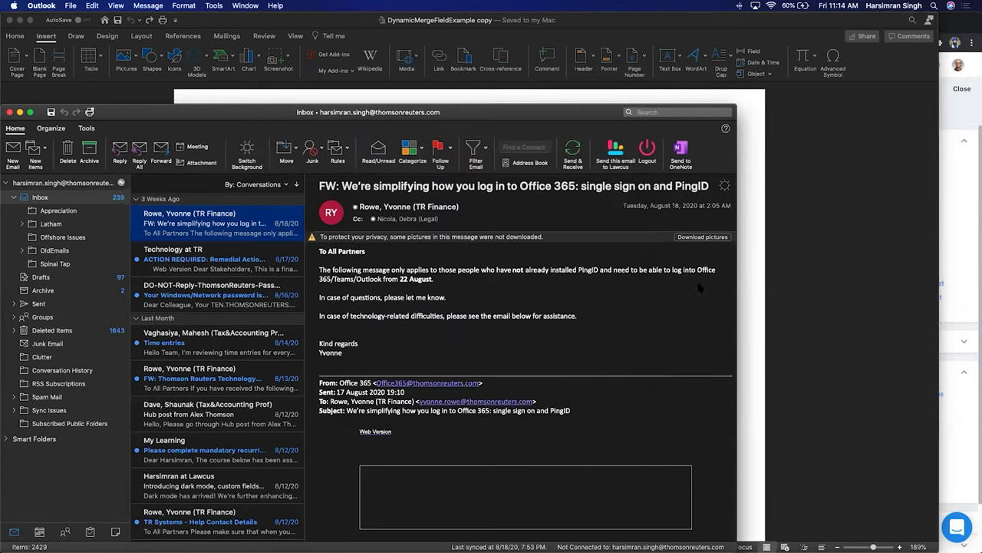
pyautogui.click(10, 112)
pyautogui.click(695, 377)
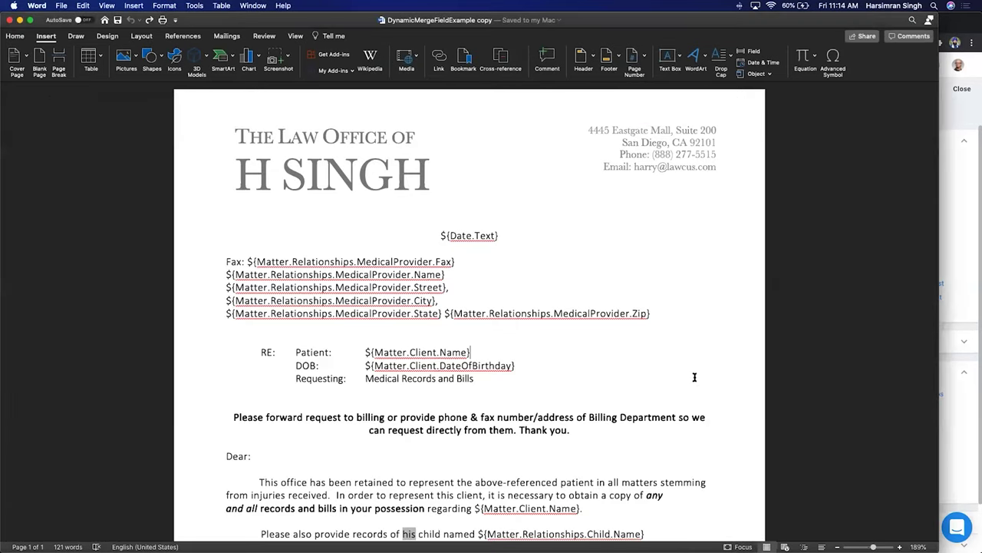
pyautogui.scroll(-1, 691, 375)
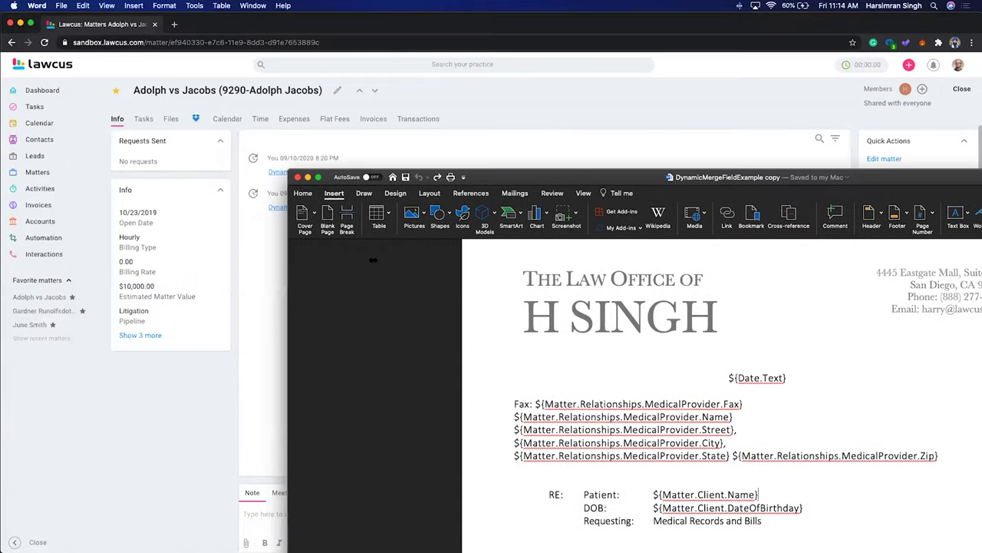
# - Confirm Lawcus Templates lists DynamicMergeFieldExample, then open the favourite matter's document attach options
pyautogui.press('super+Tab')
pyautogui.click(38, 239)
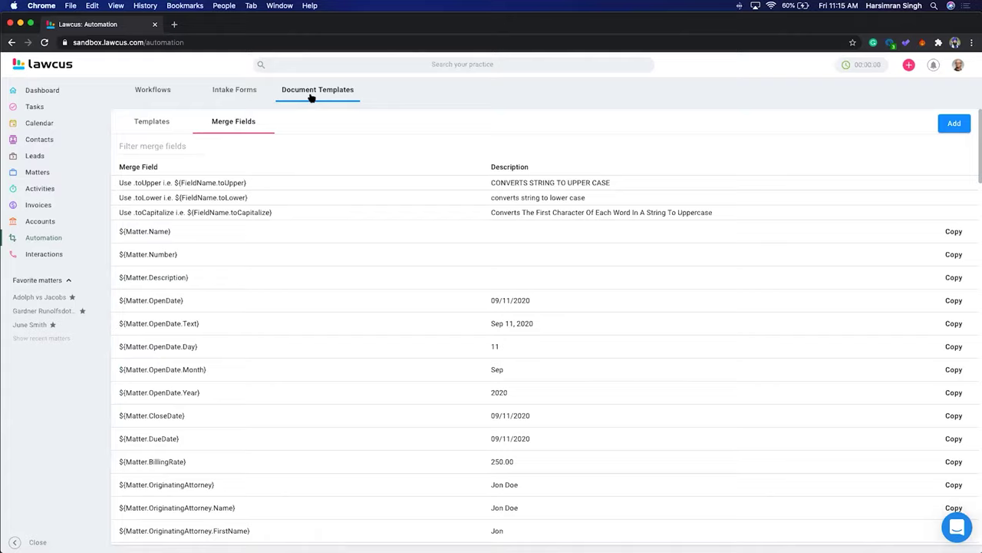
pyautogui.click(160, 122)
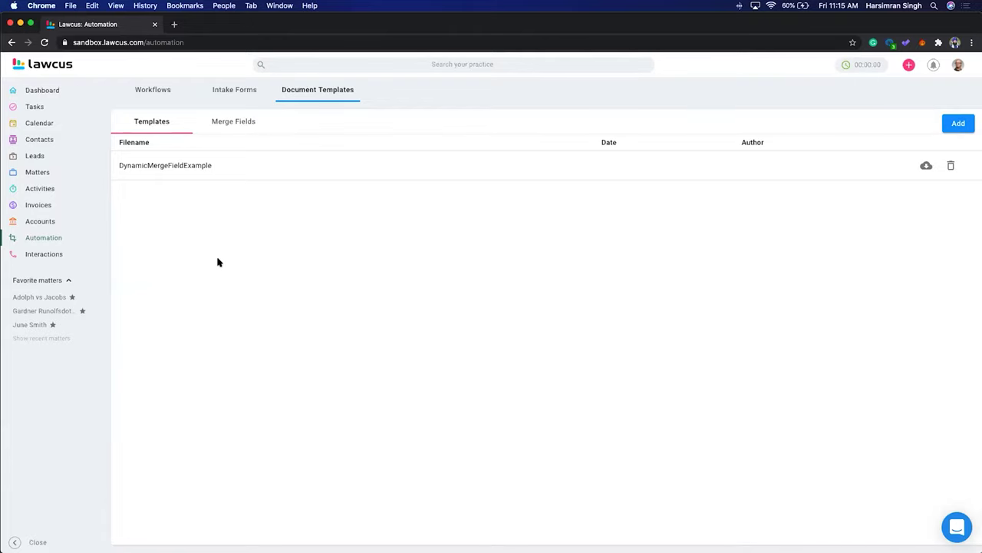
pyautogui.click(35, 297)
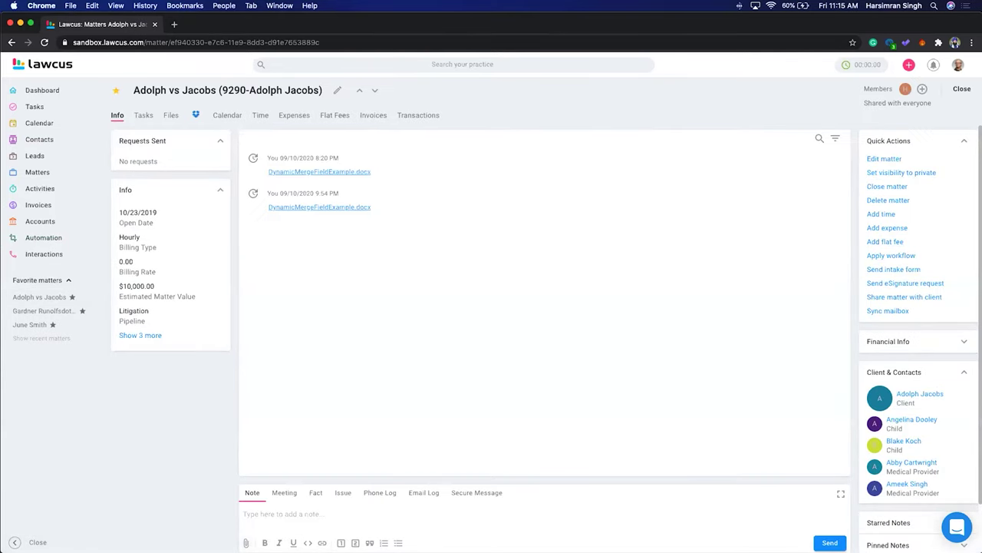
pyautogui.click(246, 542)
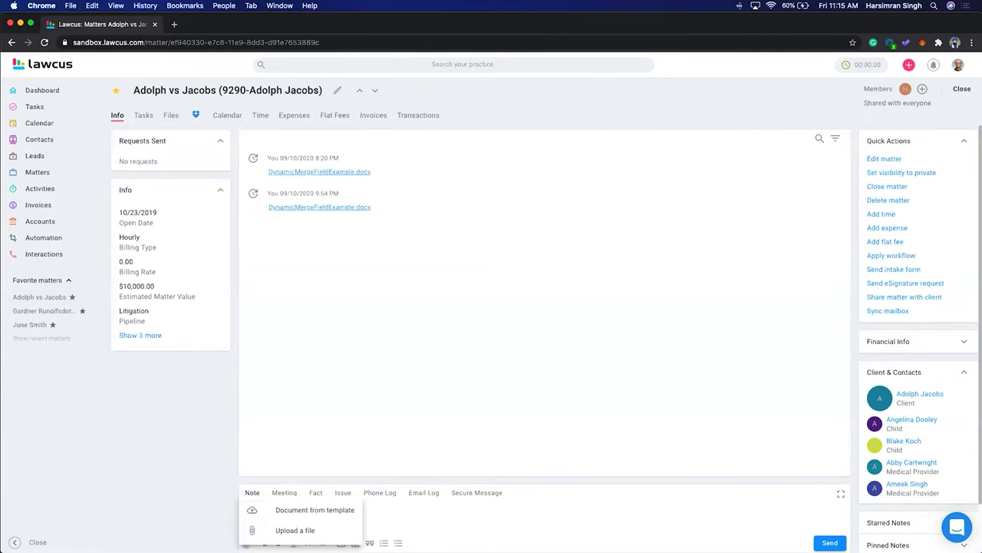
# - Generate a document from DynamicMergeFieldExample, mapping medical provider to the second provider and child to the first child
pyautogui.click(294, 513)
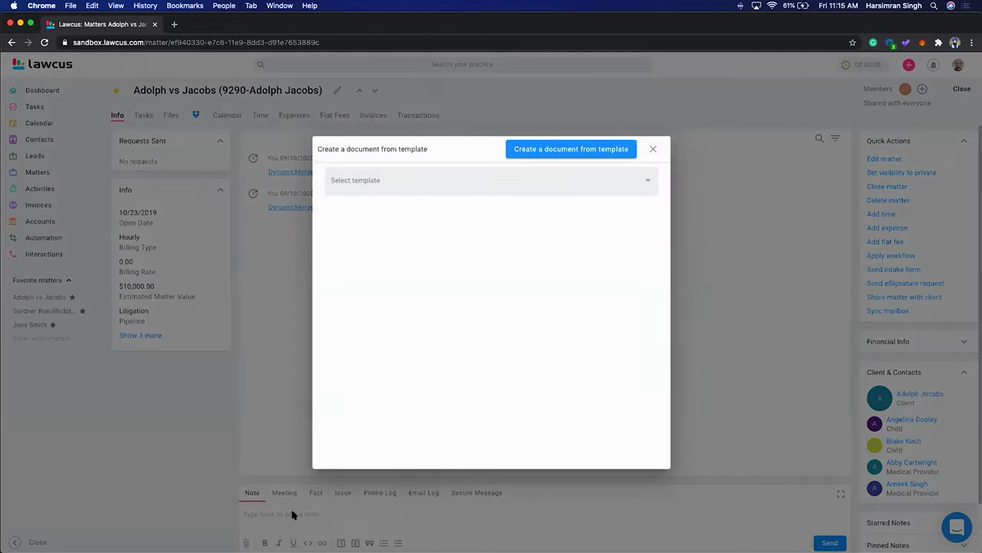
pyautogui.click(398, 182)
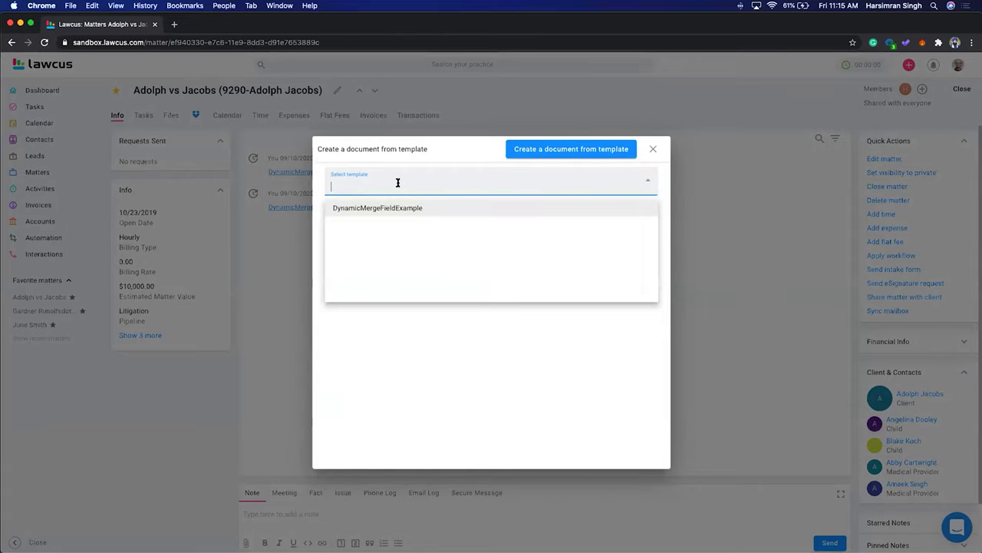
pyautogui.click(358, 208)
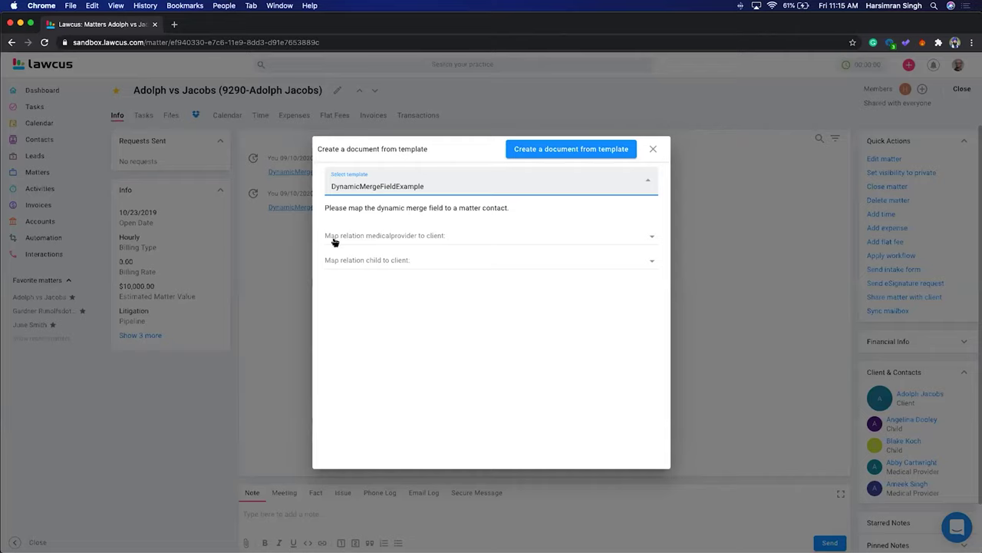
pyautogui.click(417, 241)
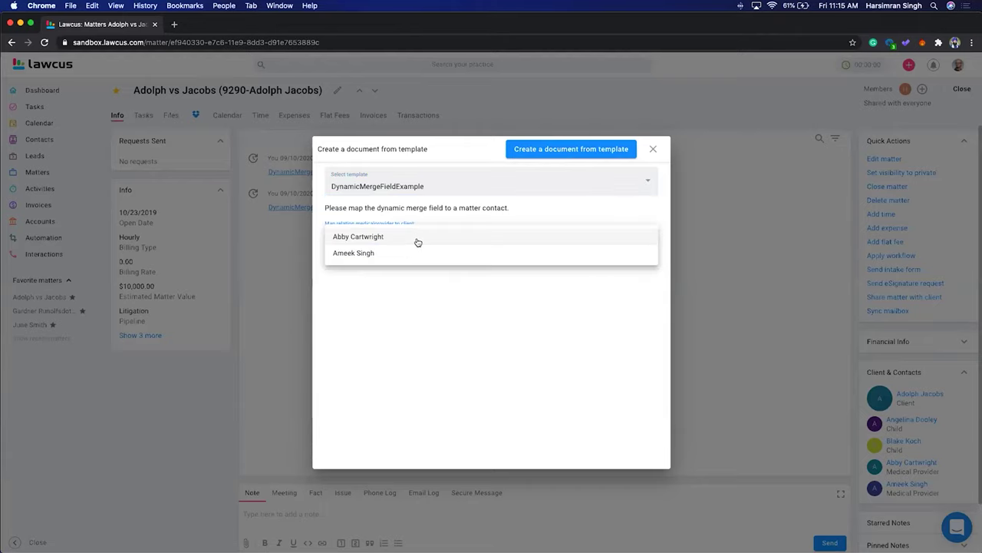
pyautogui.click(355, 254)
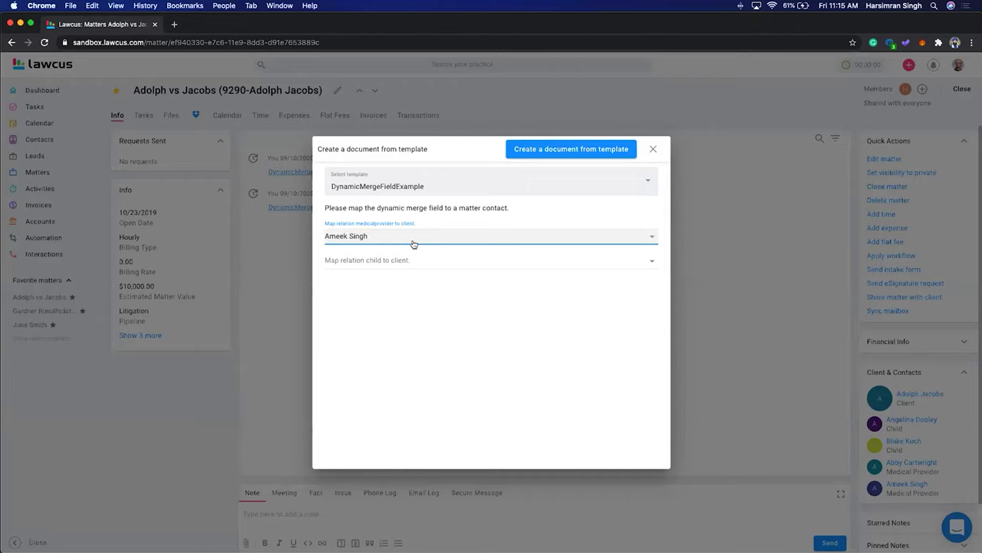
pyautogui.click(370, 262)
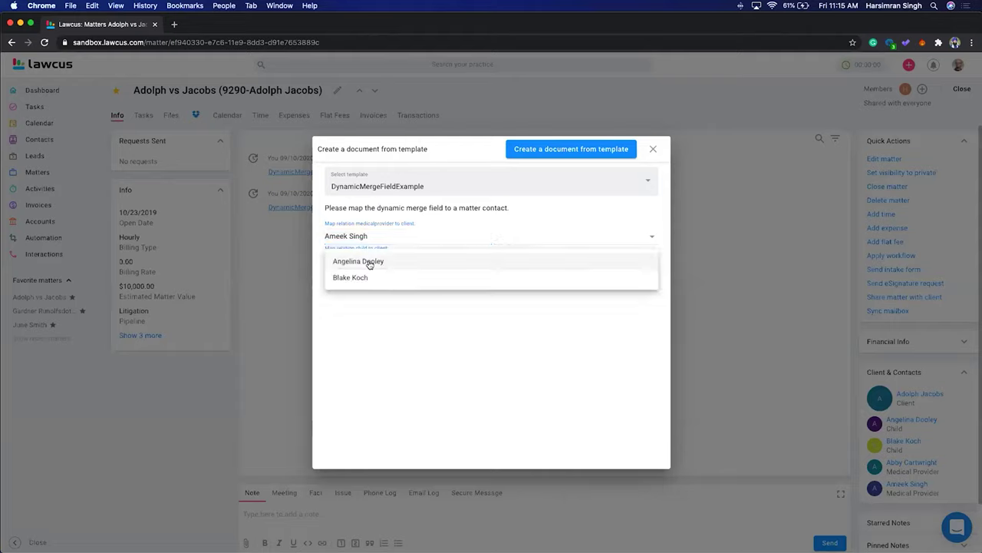
pyautogui.click(367, 262)
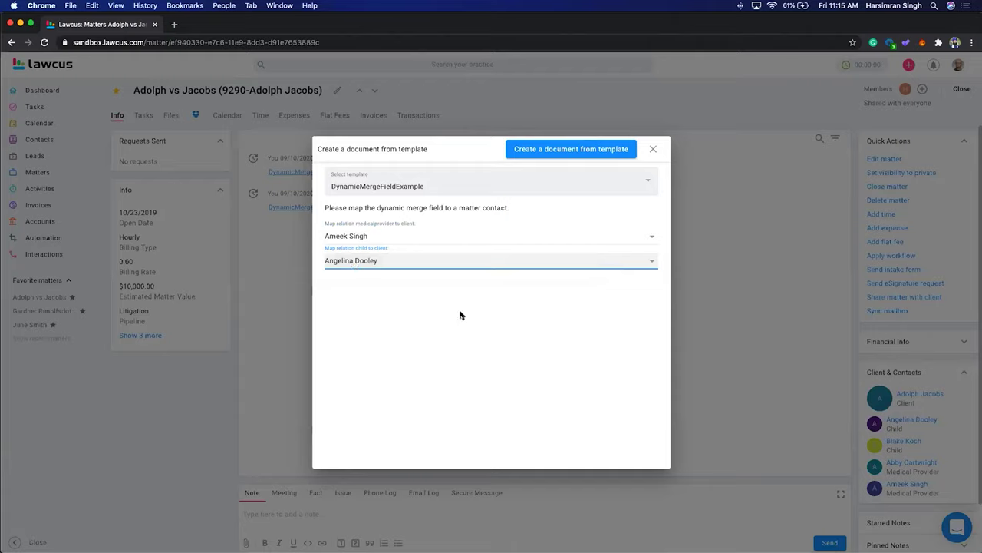
pyautogui.click(550, 151)
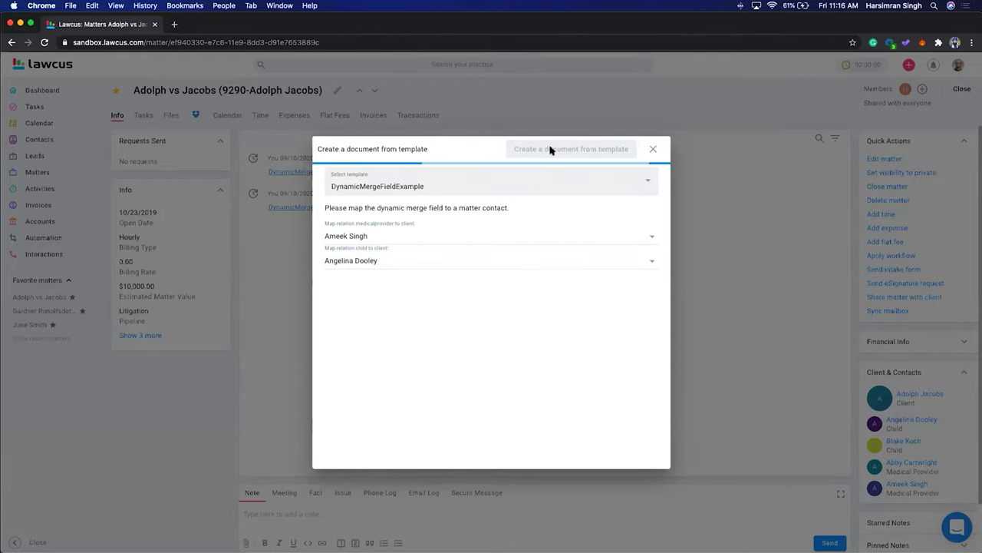